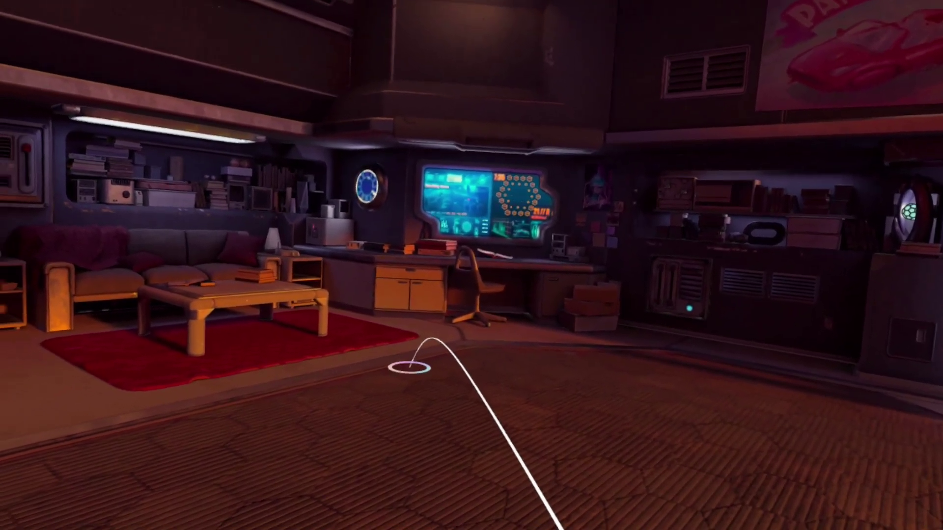
Step: Open the interactive objects settings (Oggetti interattivi) in the Personalizzazione section
click(427, 359)
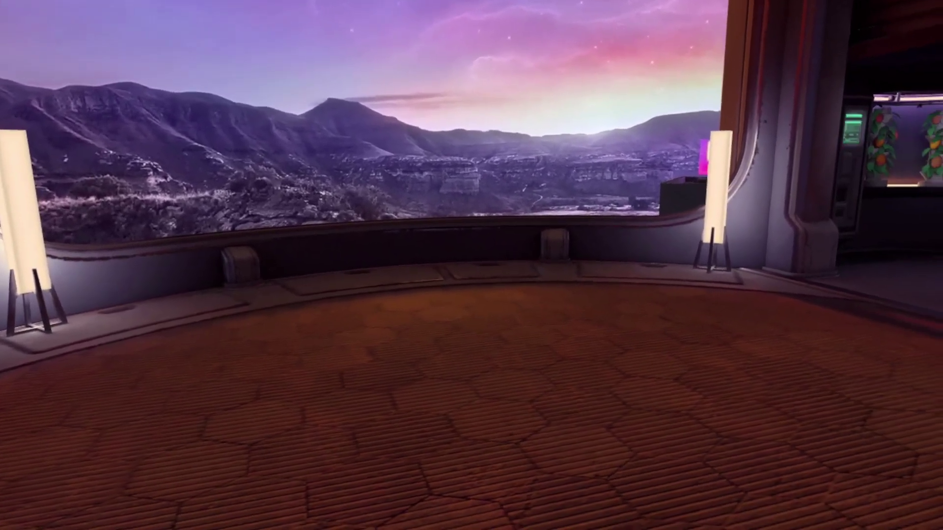
key(super)
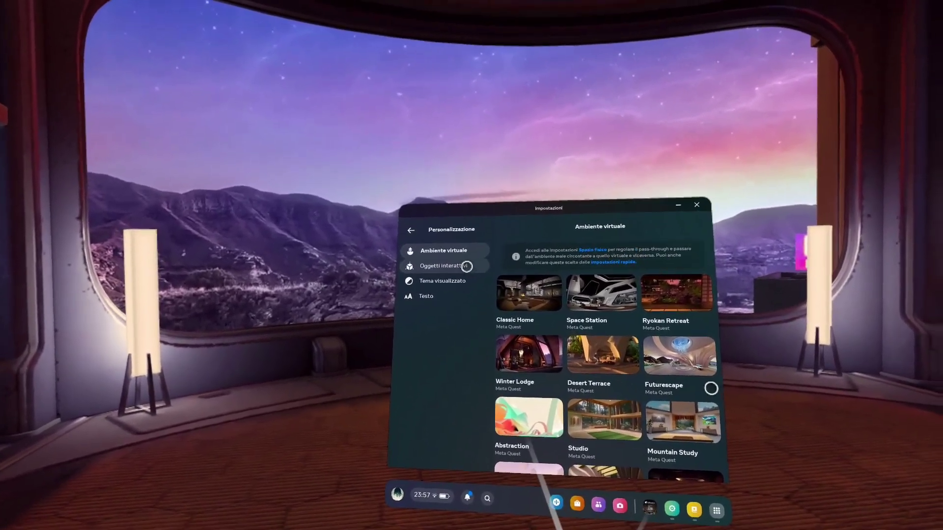
click(447, 282)
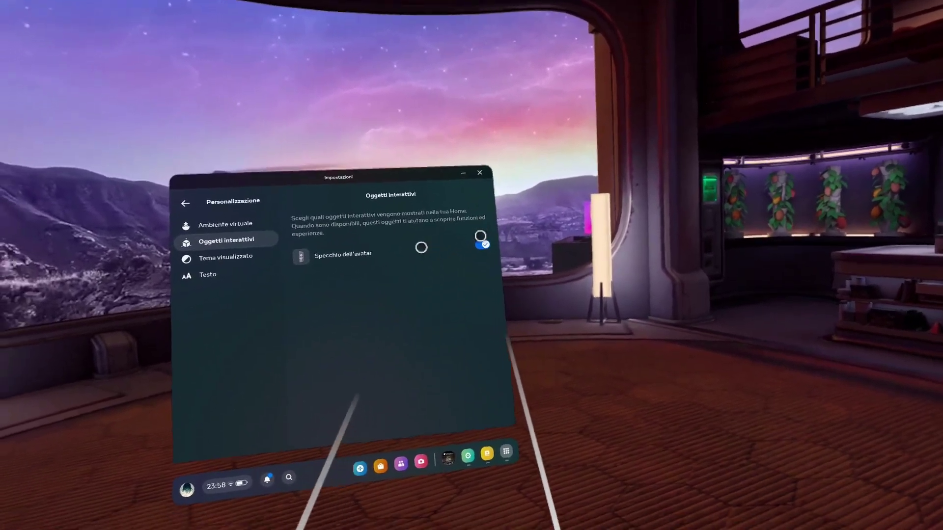
Step: Try switching the Specchio dell'avatar interactive object for the Home environment
key(super)
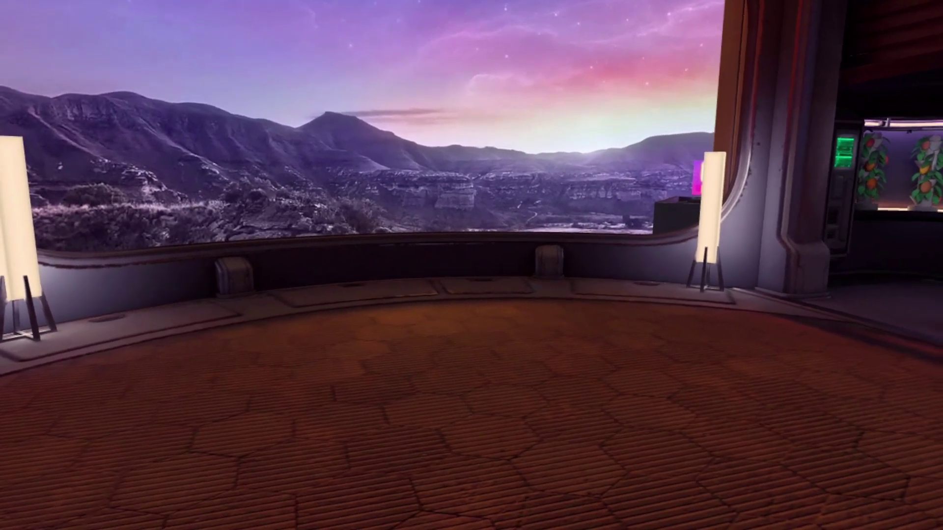
key(super)
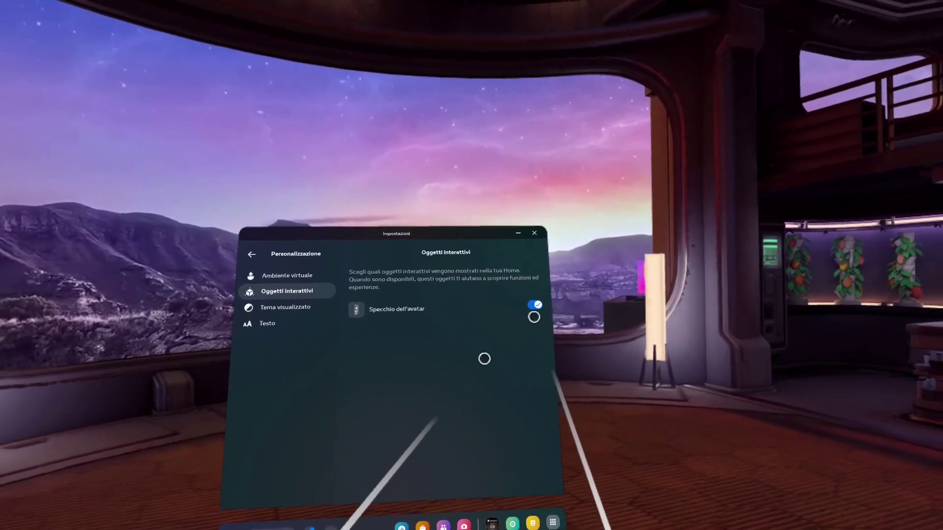
click(539, 295)
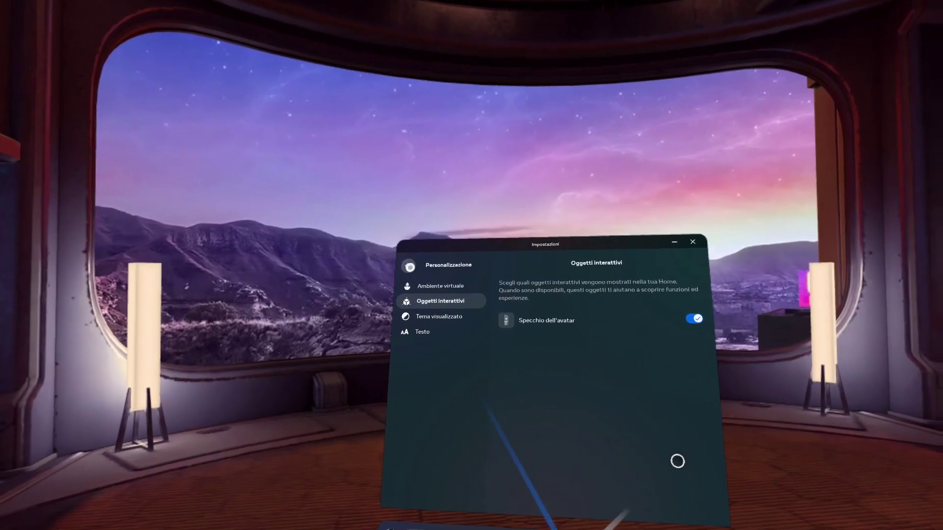
Step: Open the Memoria settings for this headset and examine the stored apps by size and the device storage breakdown
click(410, 266)
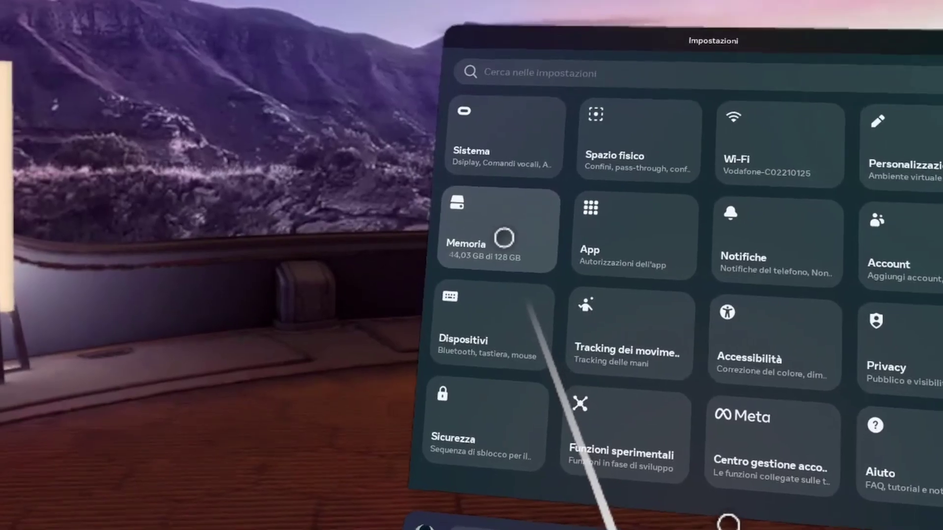
click(507, 246)
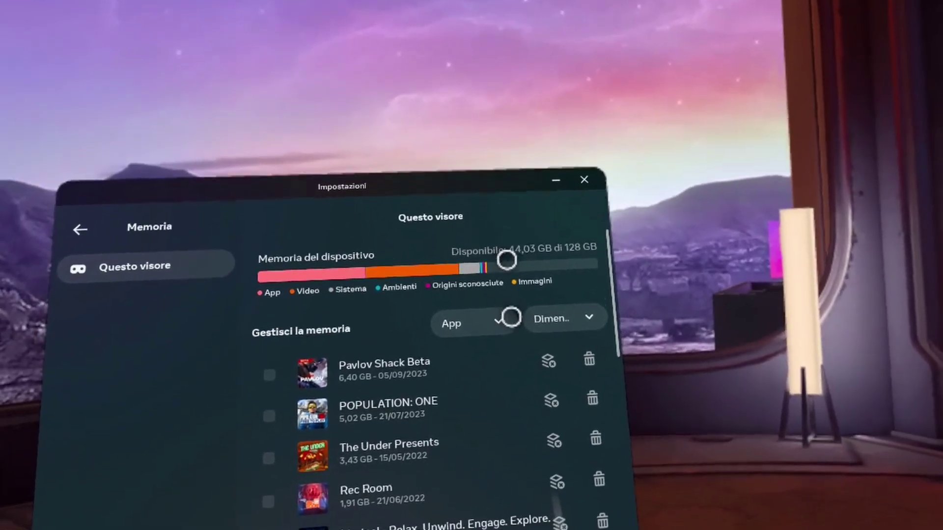
mouse_move(513, 251)
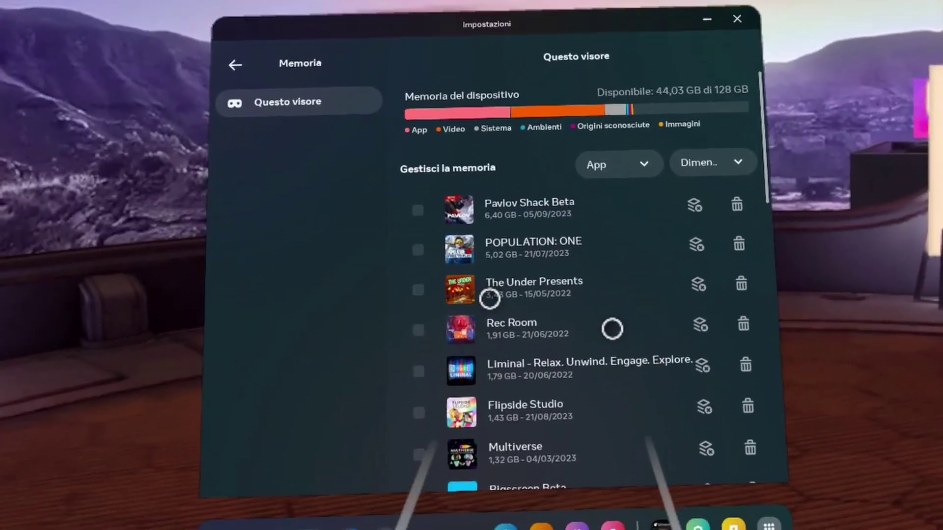
scroll(342, 502, down, 10)
scroll(580, 334, down, 5)
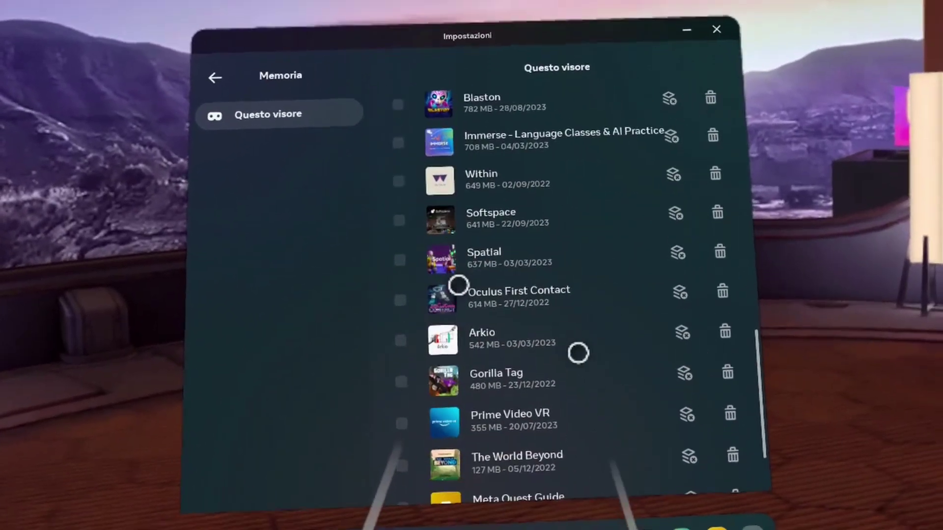
scroll(577, 351, up, 15)
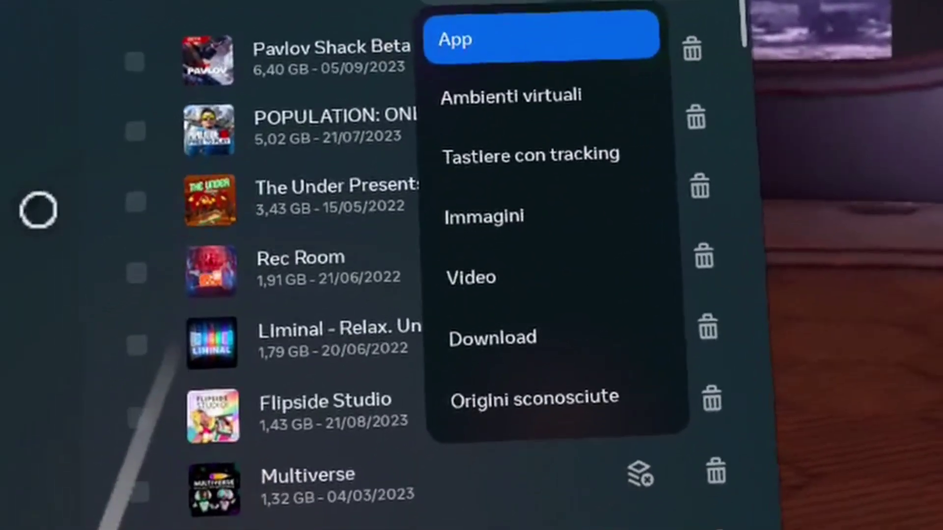
Step: Select Pavlov Shack Beta and POPULATION: ONE in the stored apps list, and cancel the selection without uninstalling
click(38, 211)
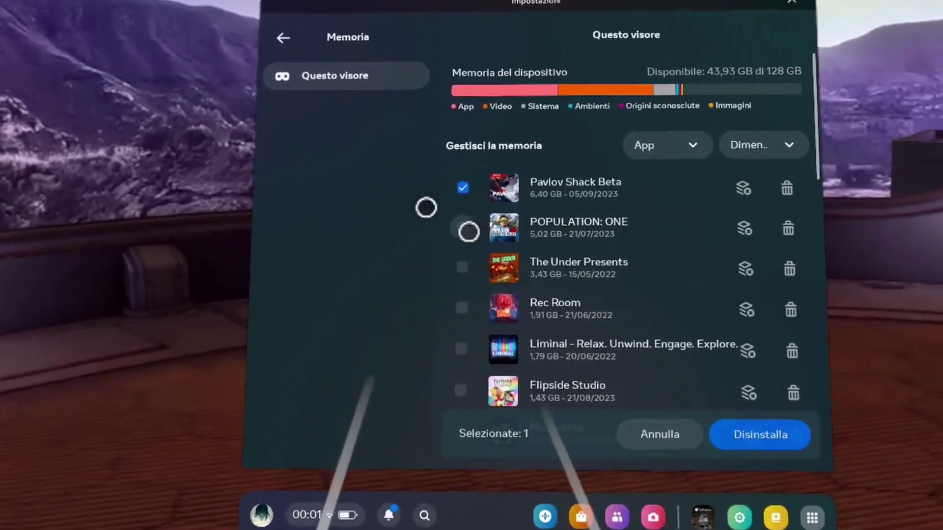
click(506, 232)
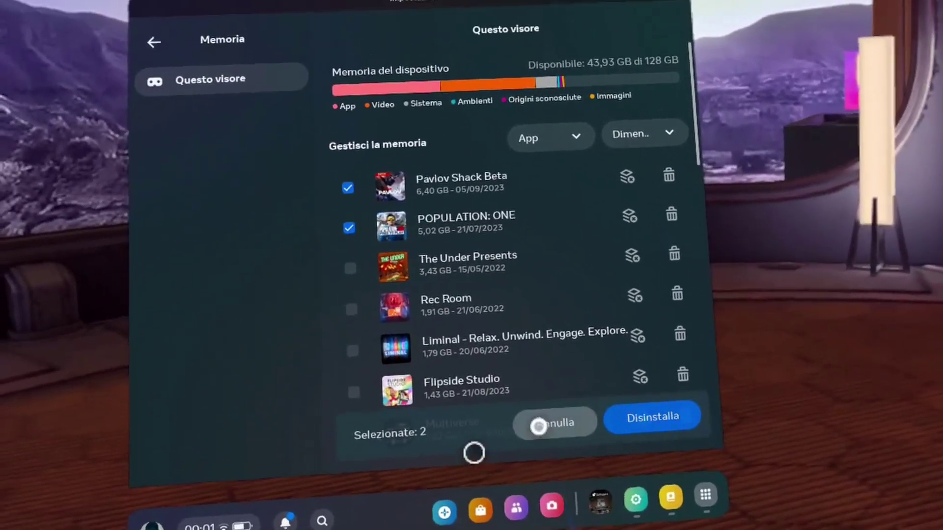
click(528, 399)
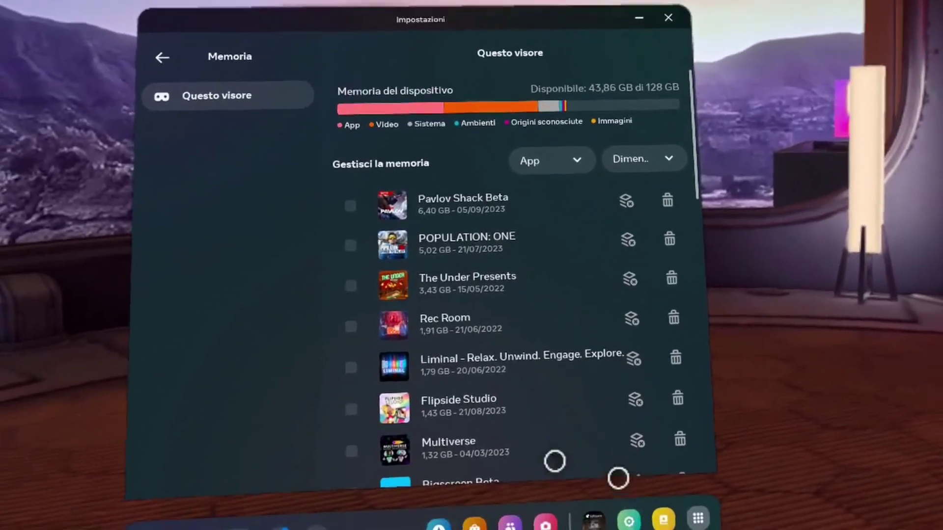
Step: Open the App Library and look through the first rows of apps
click(709, 521)
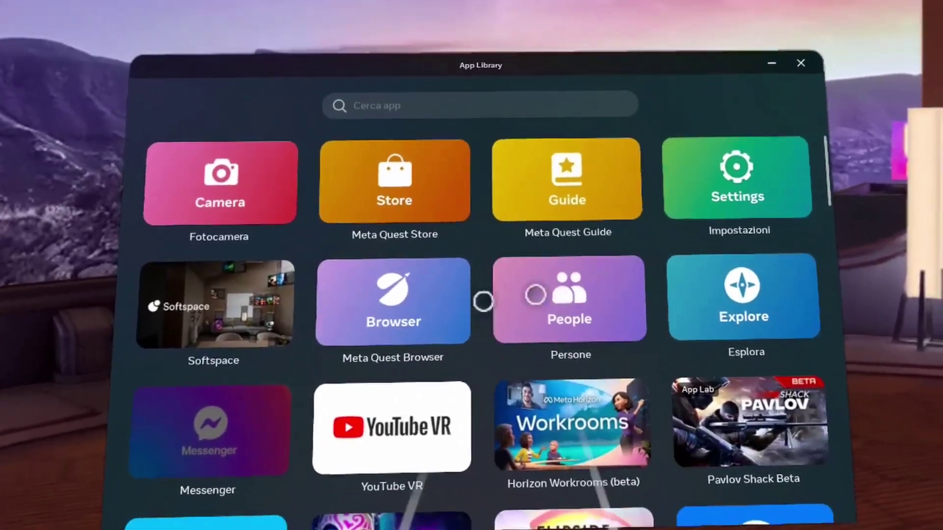
scroll(379, 307, down, 5)
scroll(380, 306, down, 3)
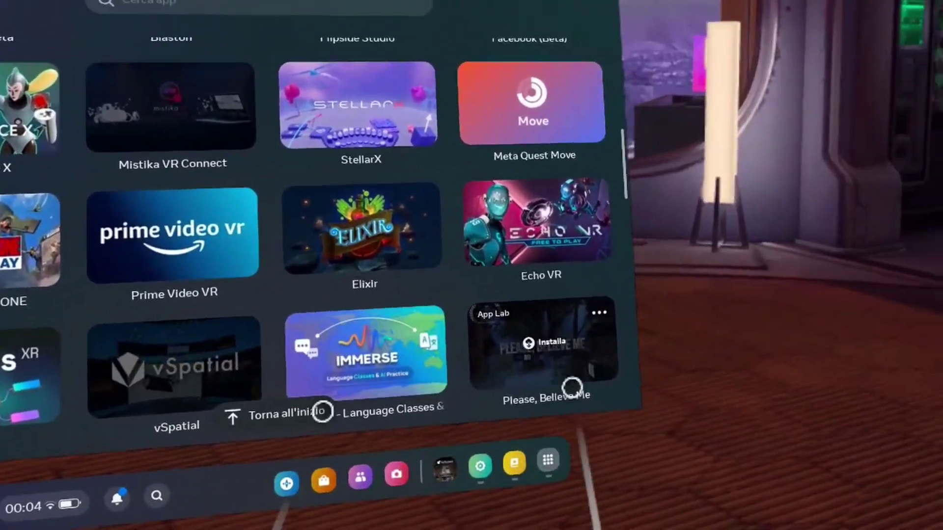
scroll(391, 405, up, 10)
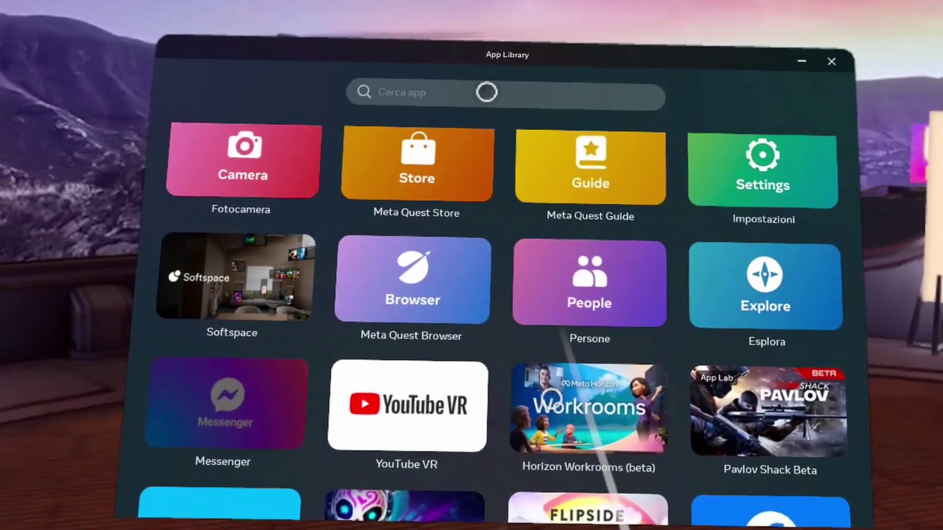
Step: Search the App Library for "eli", clear the search, list the Installate apps, and return to the full library
click(486, 92)
text(eli)
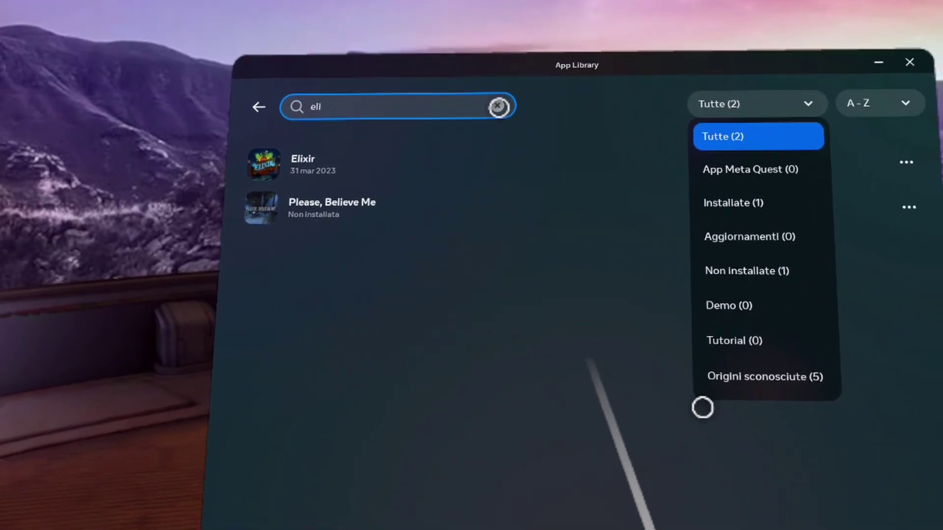
click(505, 100)
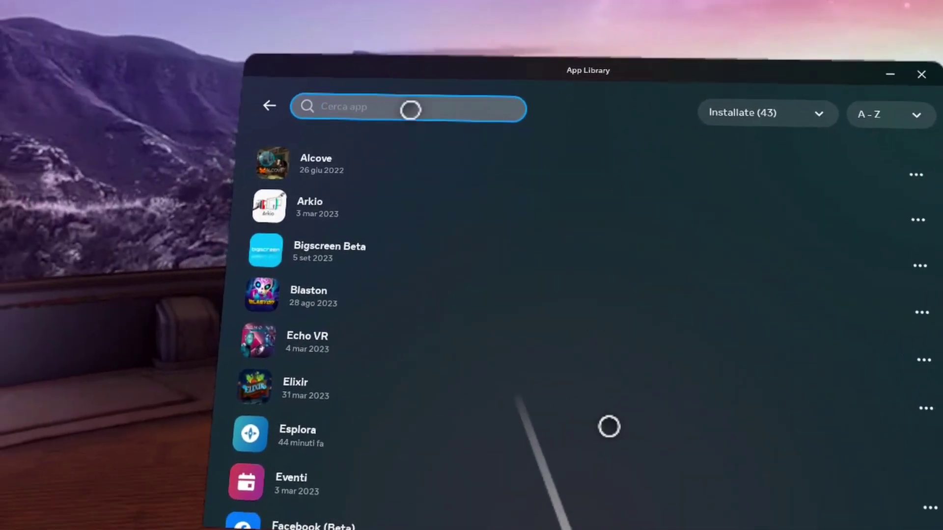
click(258, 89)
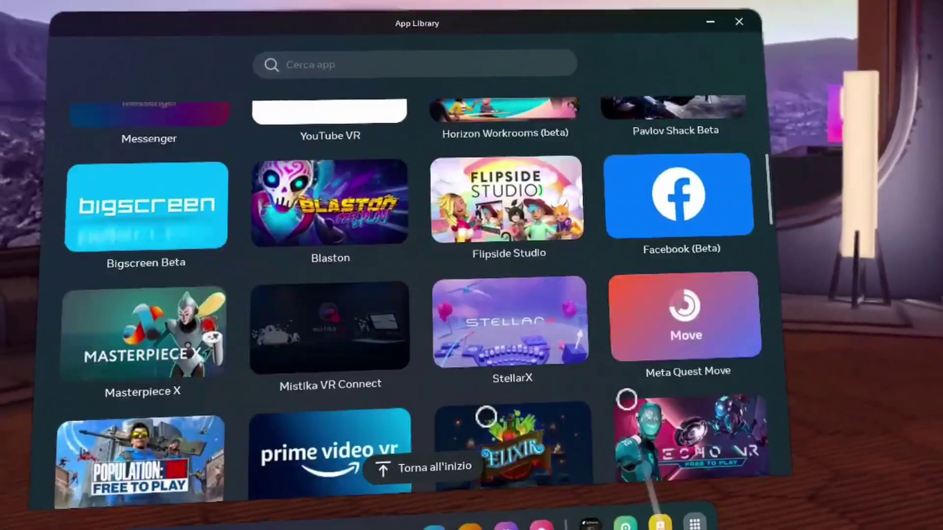
Step: Browse the full App Library through to its last entries, including apps that are not installed
scroll(603, 397, down, 15)
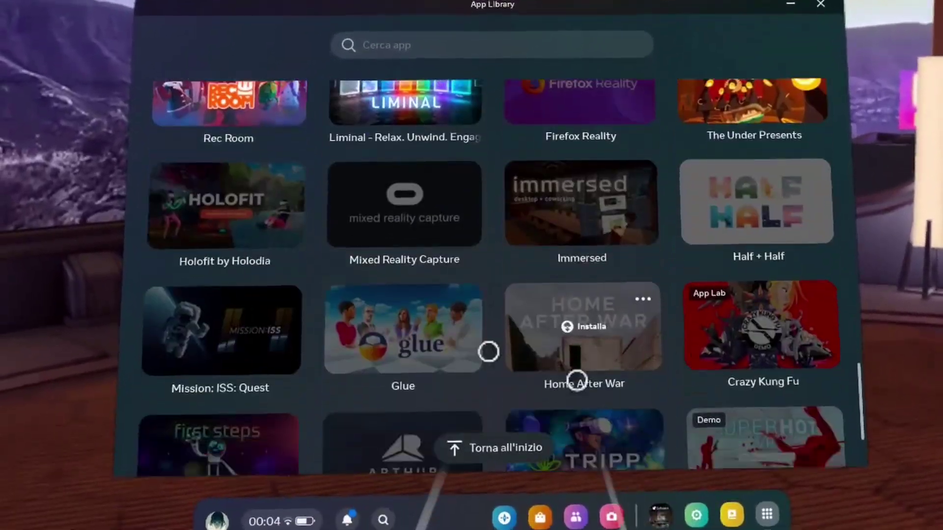
scroll(609, 415, up, 10)
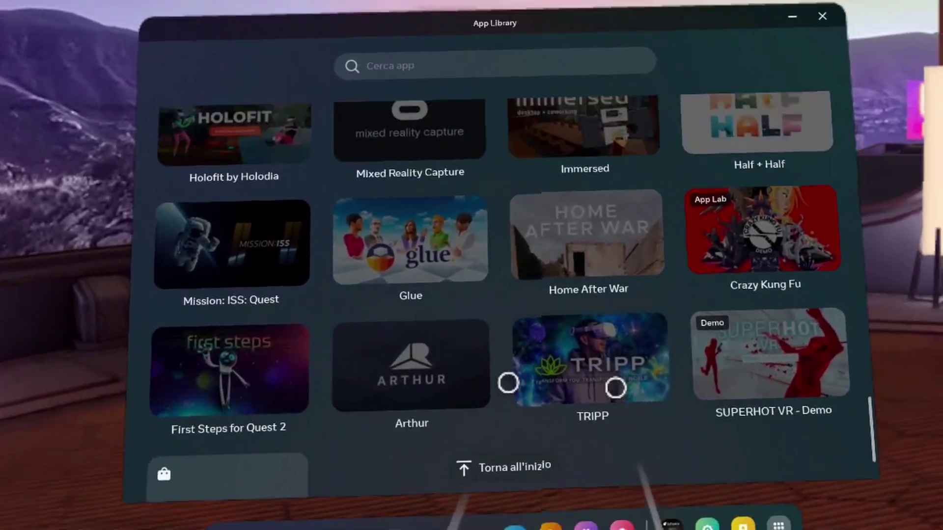
scroll(593, 369, up, 10)
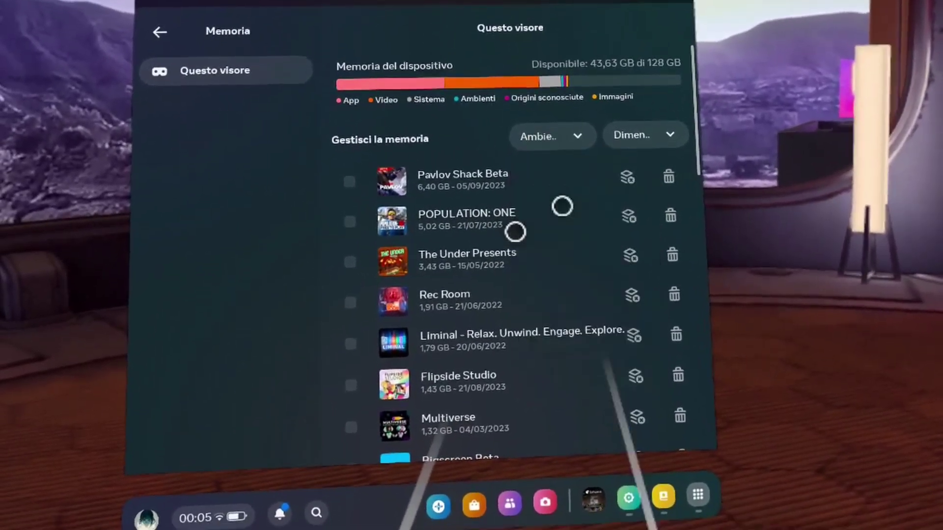
Step: Review the headset's stored content by category: Ambienti virtuali, Tastiere con tracking, Immagini and Origini sconosciute
scroll(561, 358, down, 5)
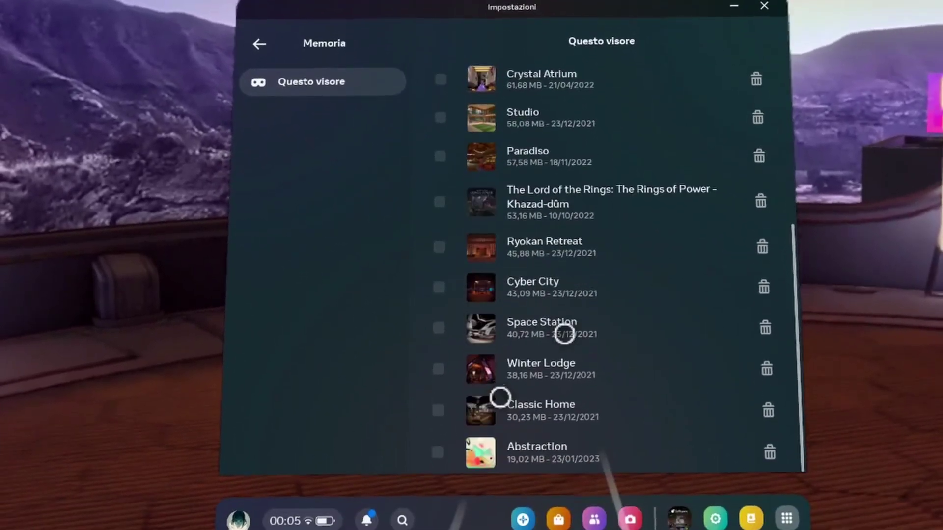
scroll(581, 306, up, 6)
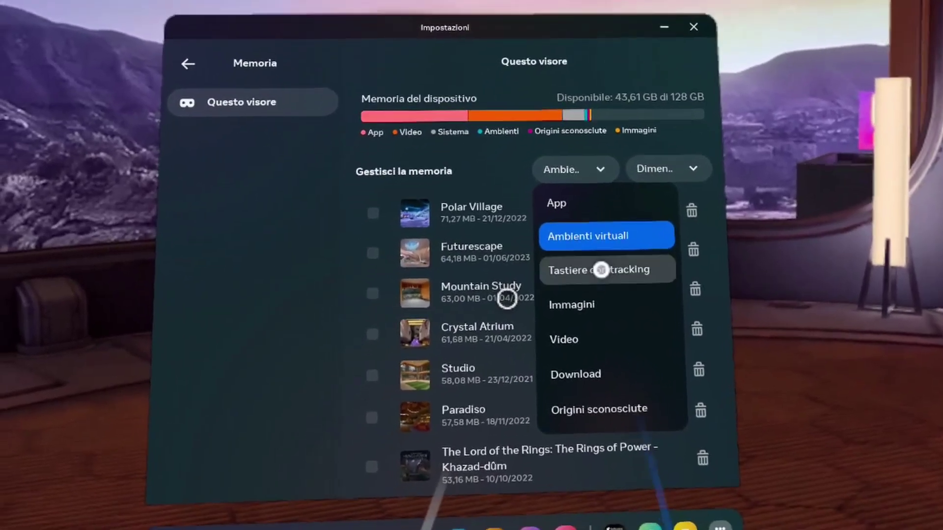
click(601, 269)
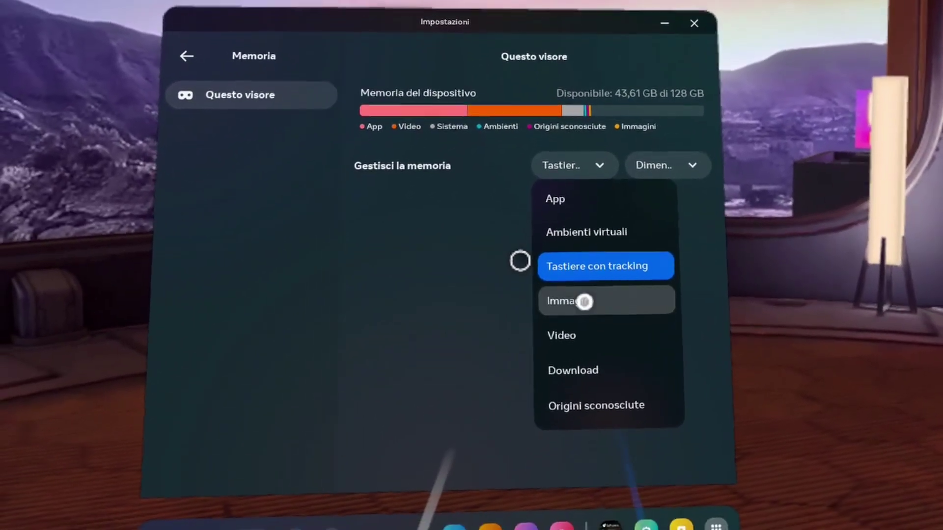
click(584, 301)
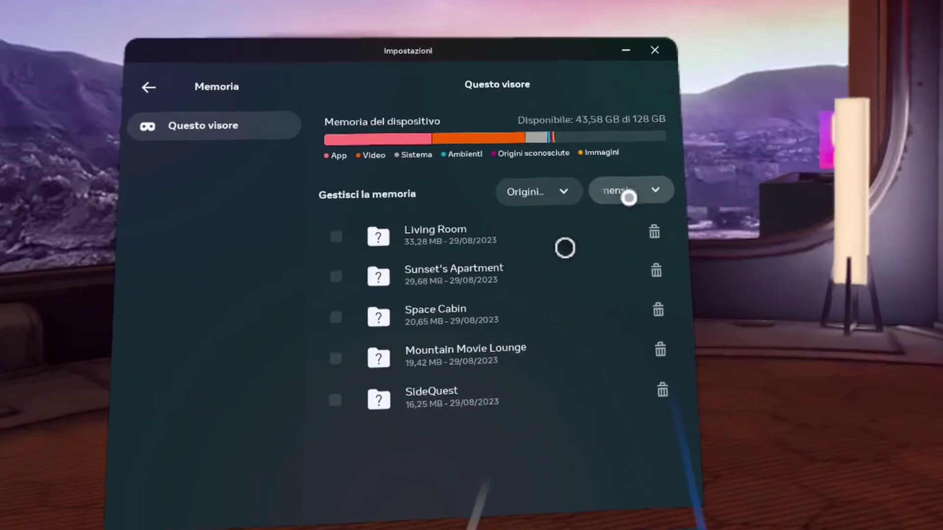
click(560, 233)
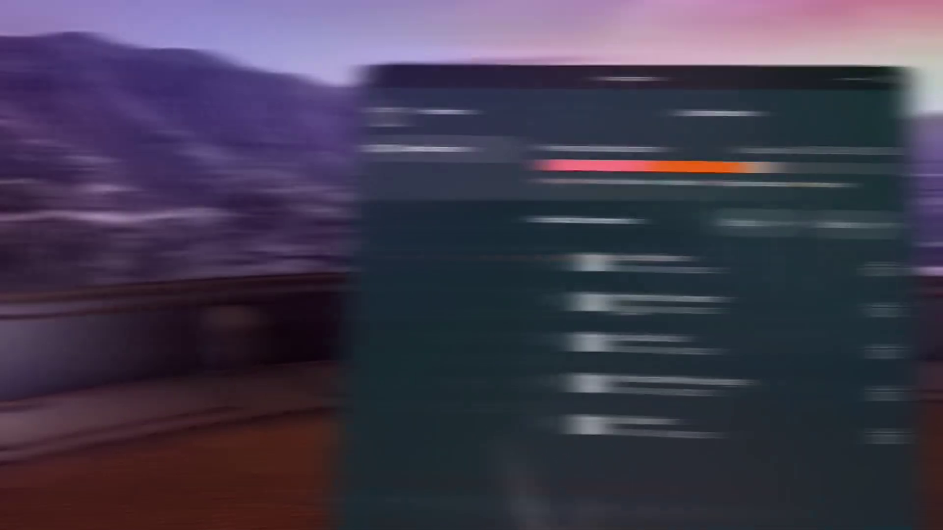
Step: Leave the Memoria settings and open the Contatti permission under the App settings' Autorizzazioni
click(395, 91)
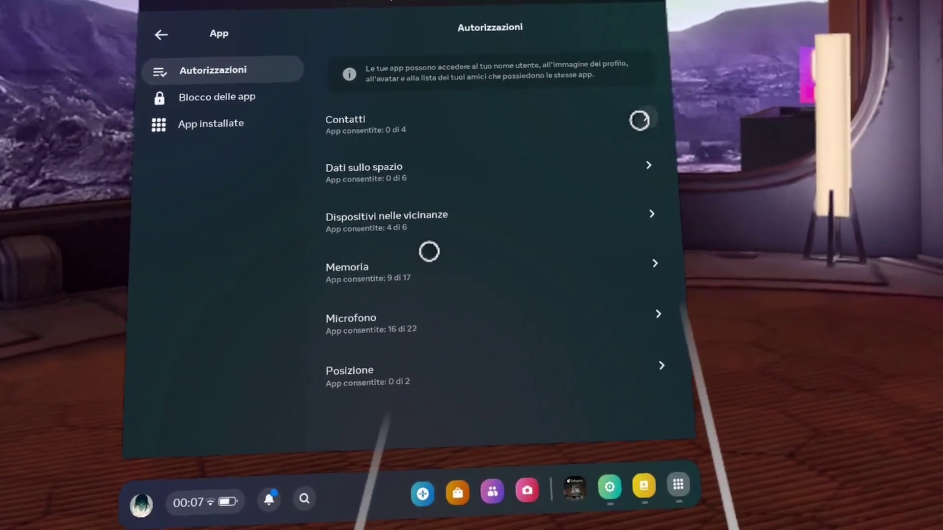
click(639, 120)
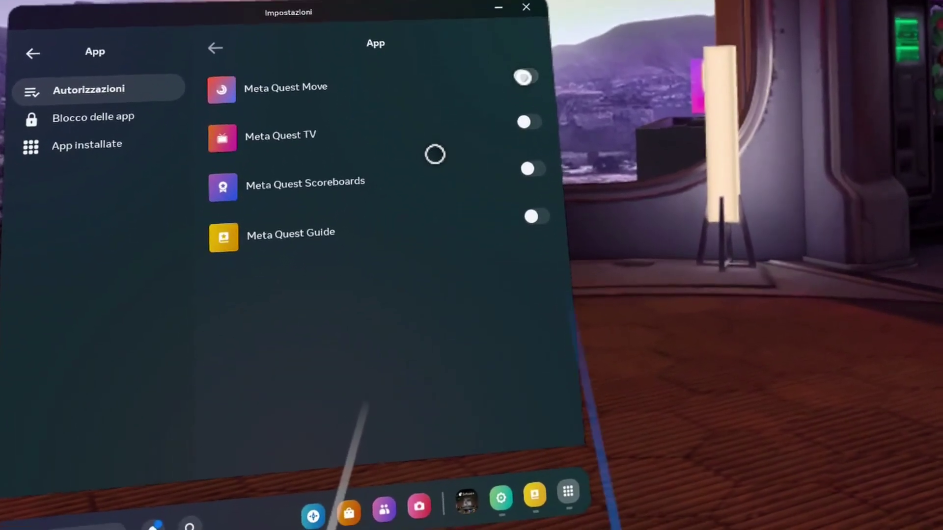
Step: Allow Meta Quest Move to access Contatti, and withdraw that permission again
click(519, 87)
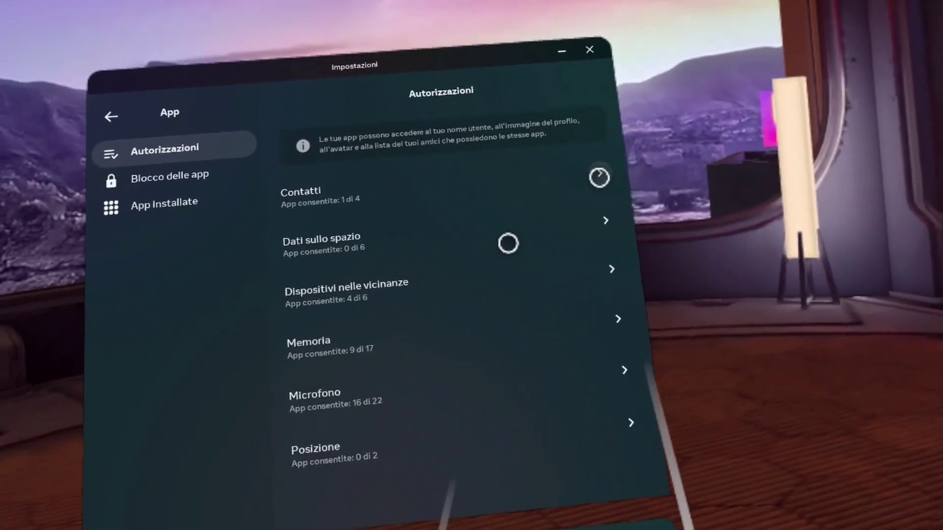
click(607, 165)
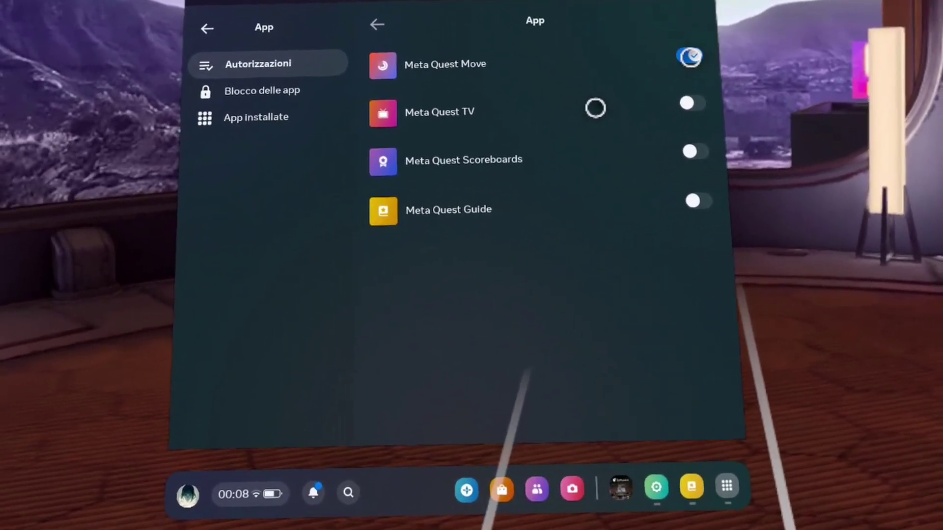
click(661, 68)
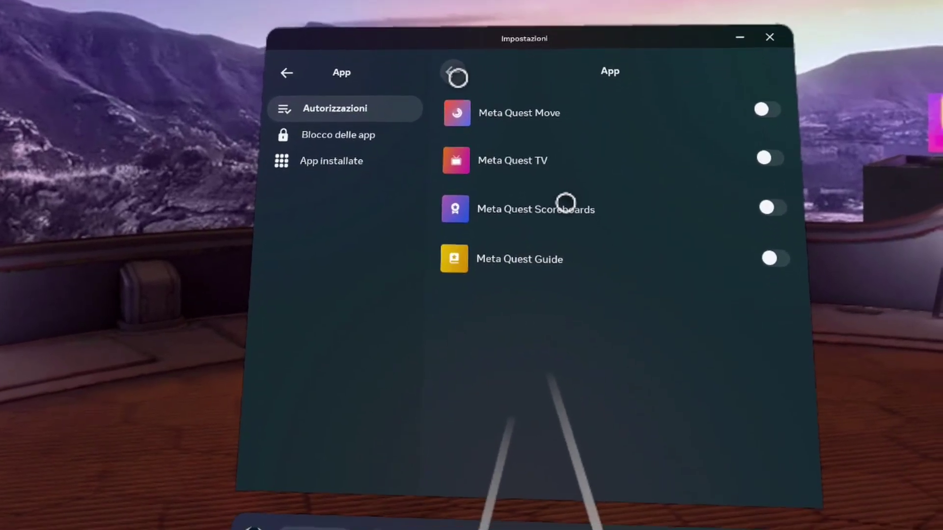
Step: Check the Dati sullo spazio app permissions and read the Meta Quest help article on managing location settings
click(436, 56)
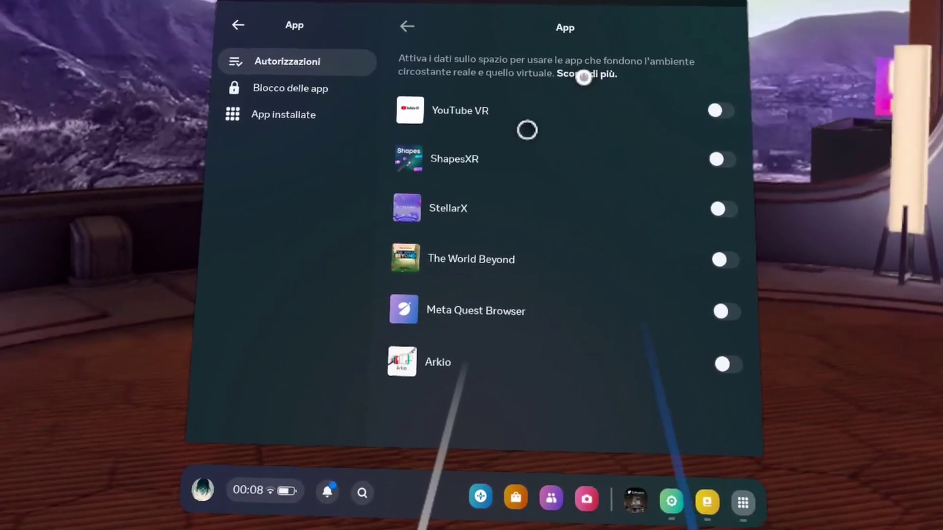
click(744, 91)
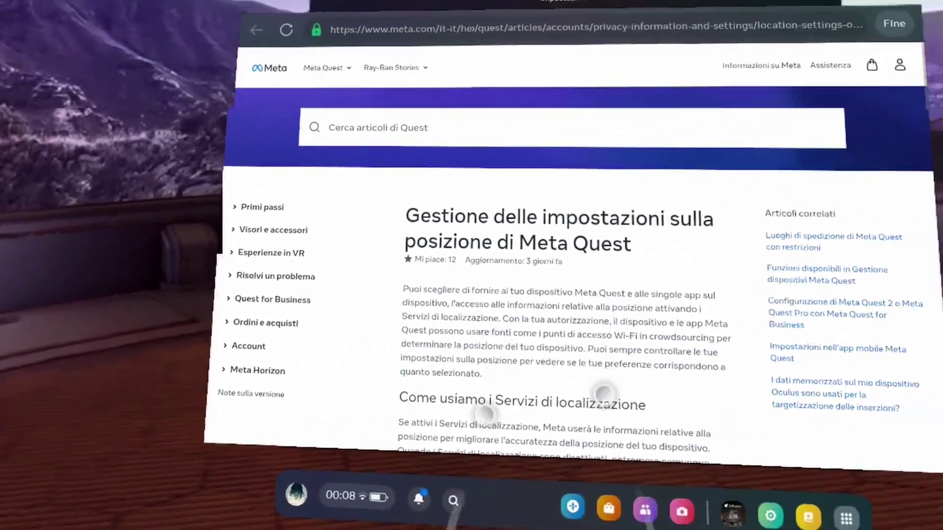
scroll(344, 270, down, 10)
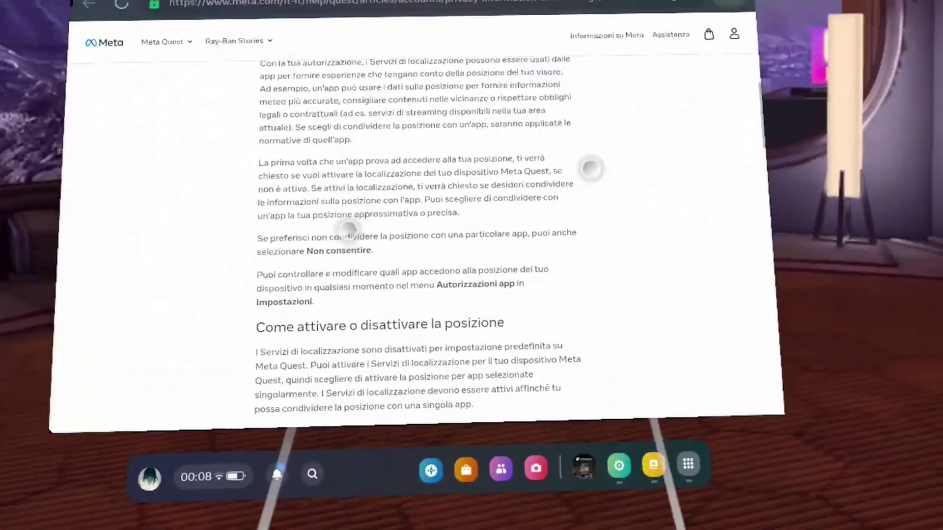